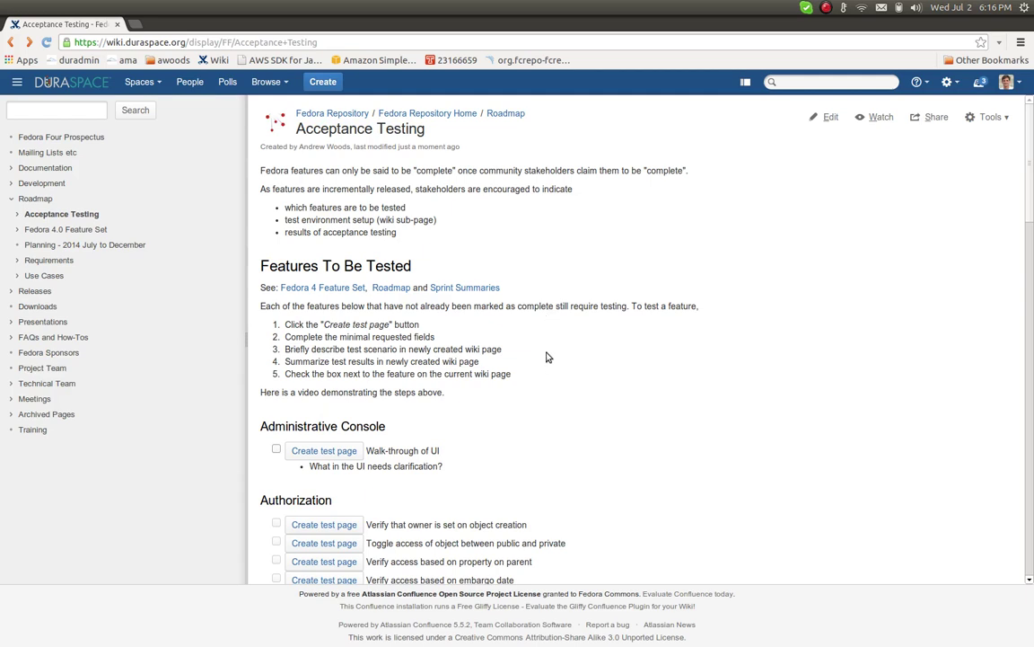
Scroll to the Fixity section and create a test page for 'Perform fixity on-demand'.
scroll(548, 357, down, 1)
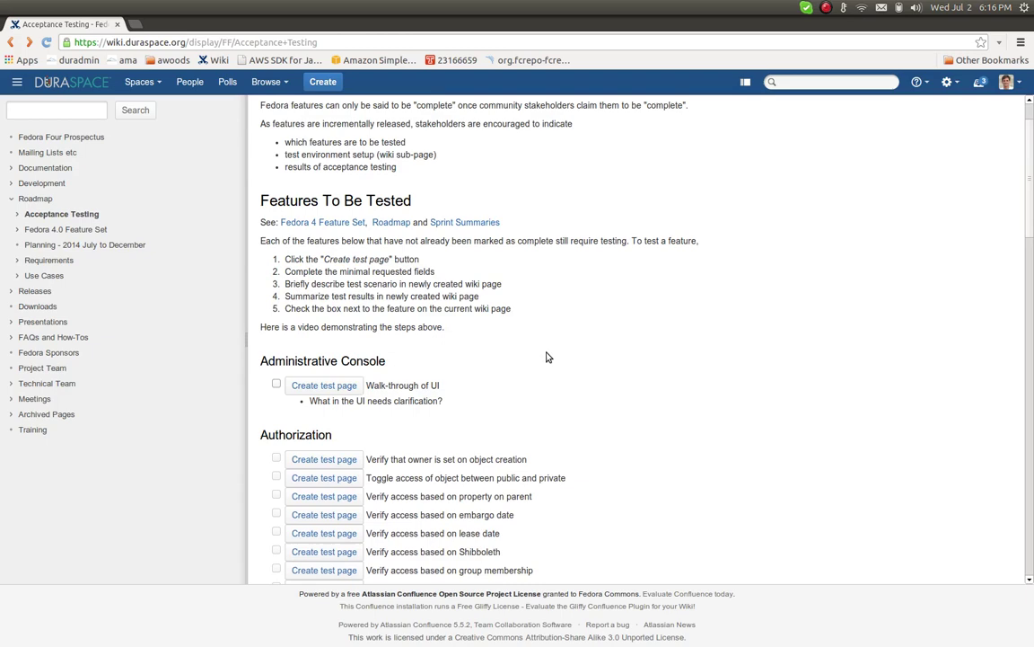
scroll(547, 357, down, 1)
scroll(546, 358, down, 1)
scroll(547, 358, down, 1)
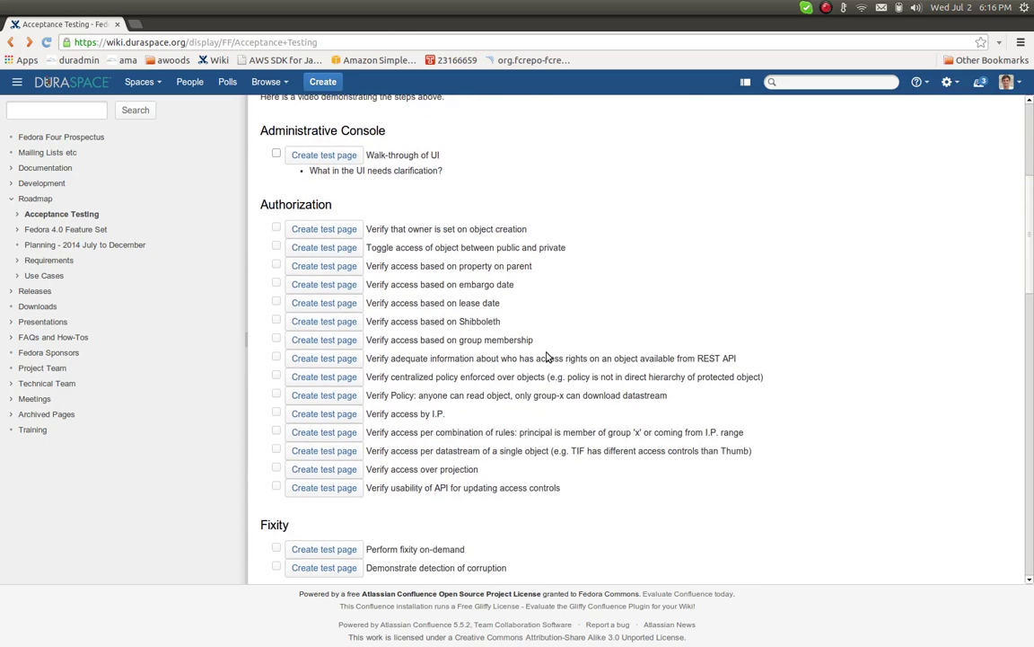
scroll(547, 357, down, 1)
scroll(547, 358, down, 1)
scroll(546, 357, down, 1)
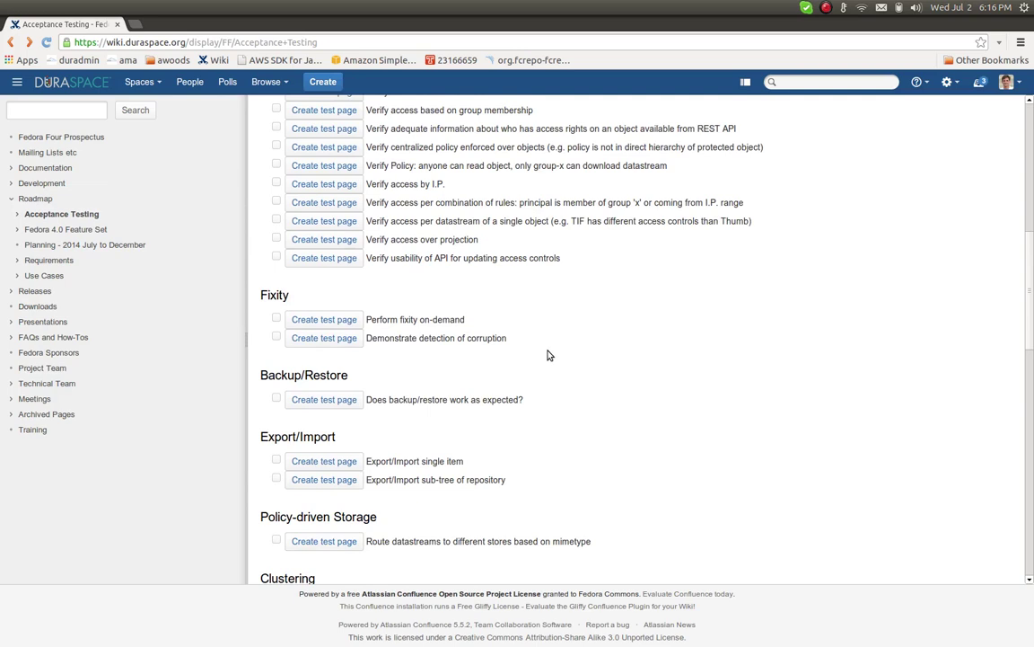
click(342, 320)
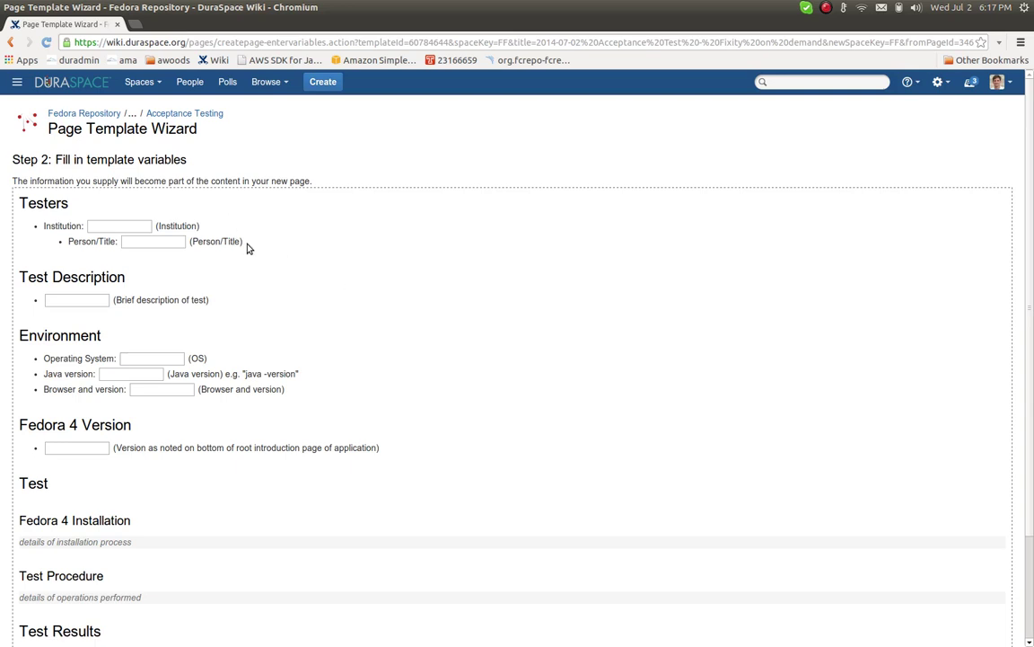
Enter institution 'DuraSpace', tester 'Andrew Woods/F4 Tech Lead', and description 'Testing Fixity on demand'.
click(109, 225)
text(Du)
text(ras)
key(BackSpace)
text(Space)
key(Tab)
text(Andrew Wo)
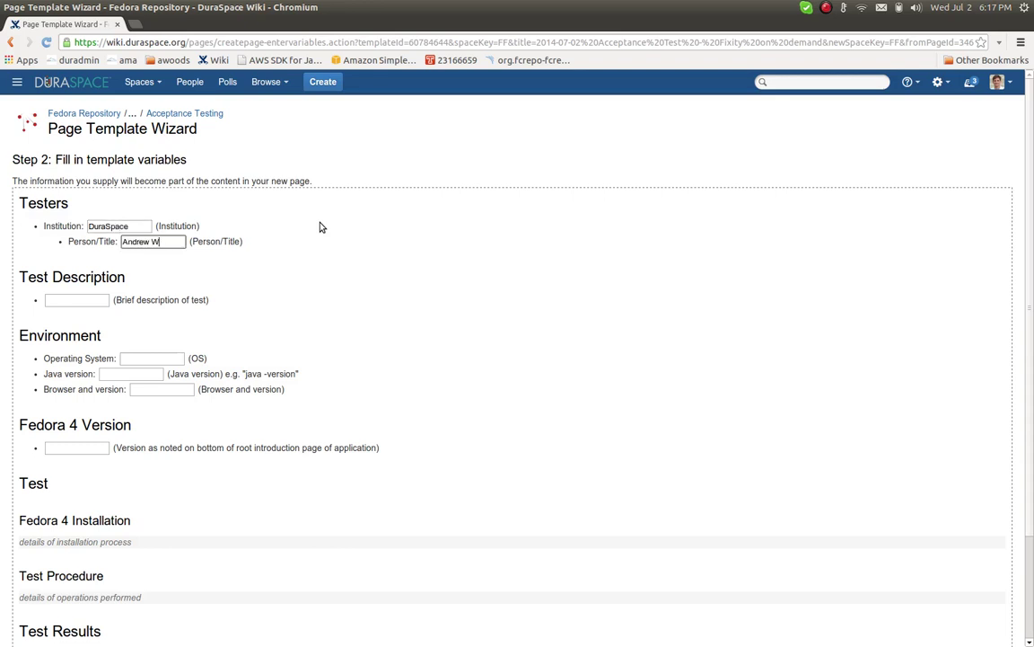
text(ods)
text(/)
text(F)
text(4)
text( Tech Lea)
text(d)
key(Tab)
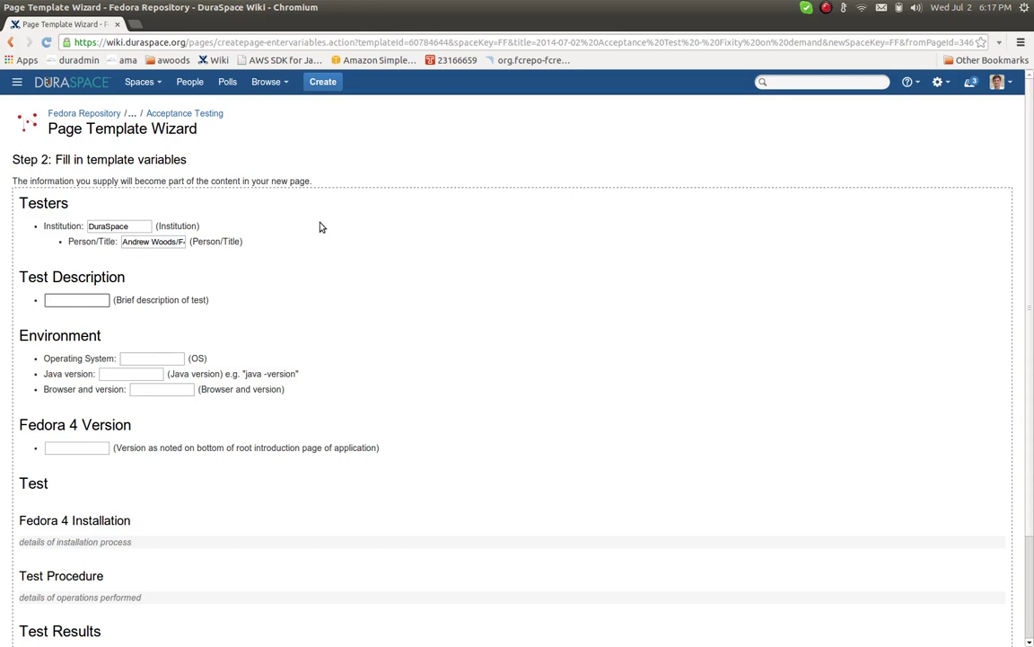
text(Test)
text(ing F)
text(ixity )
text(on d)
text(ema)
text(nd)
key(Tab)
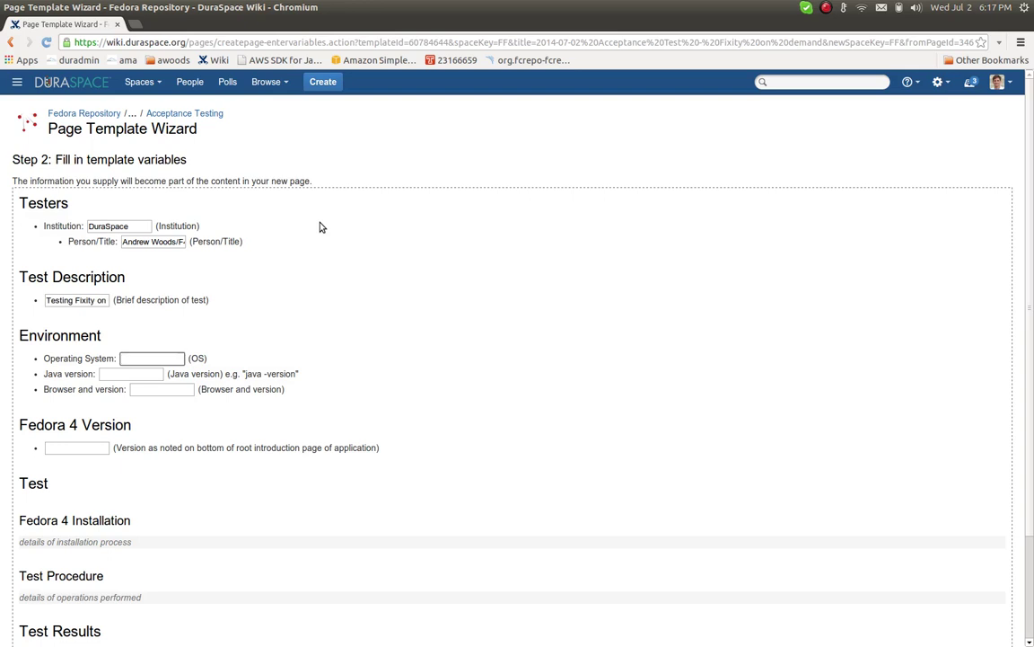
Check the system details and enter 'ubuntu 13.10' as the operating system.
key(alt+Tab)
key(alt+Tab)
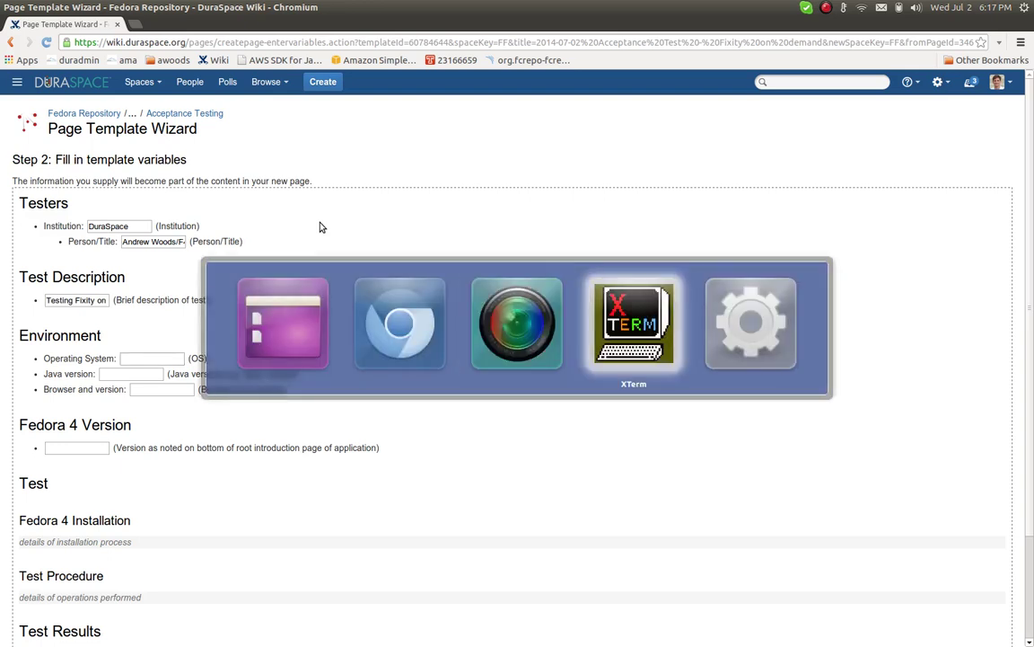
key(alt+Tab)
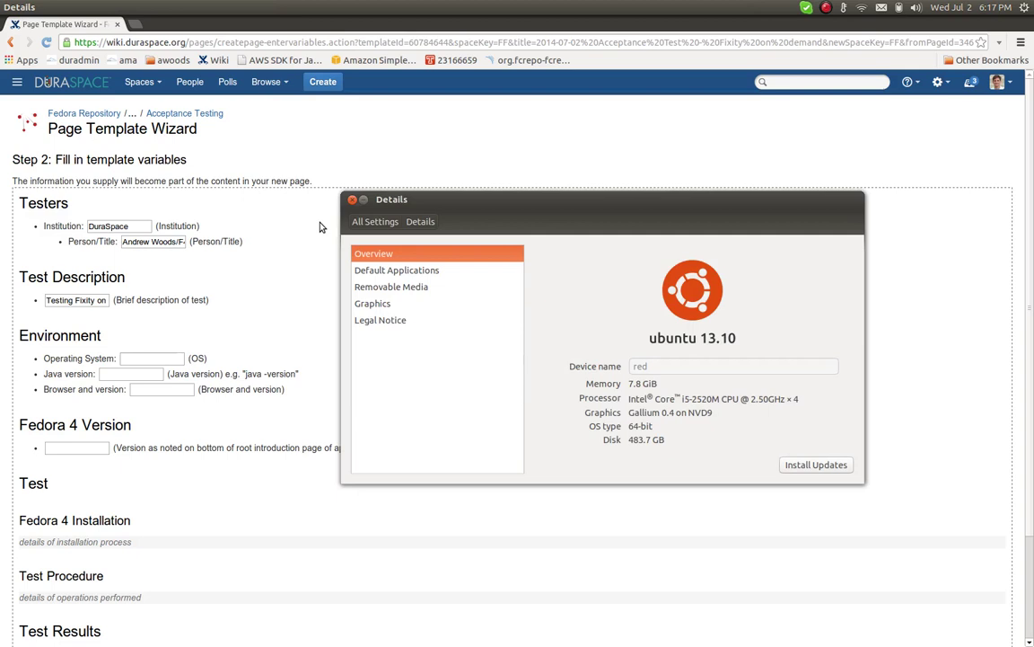
key(alt+Tab)
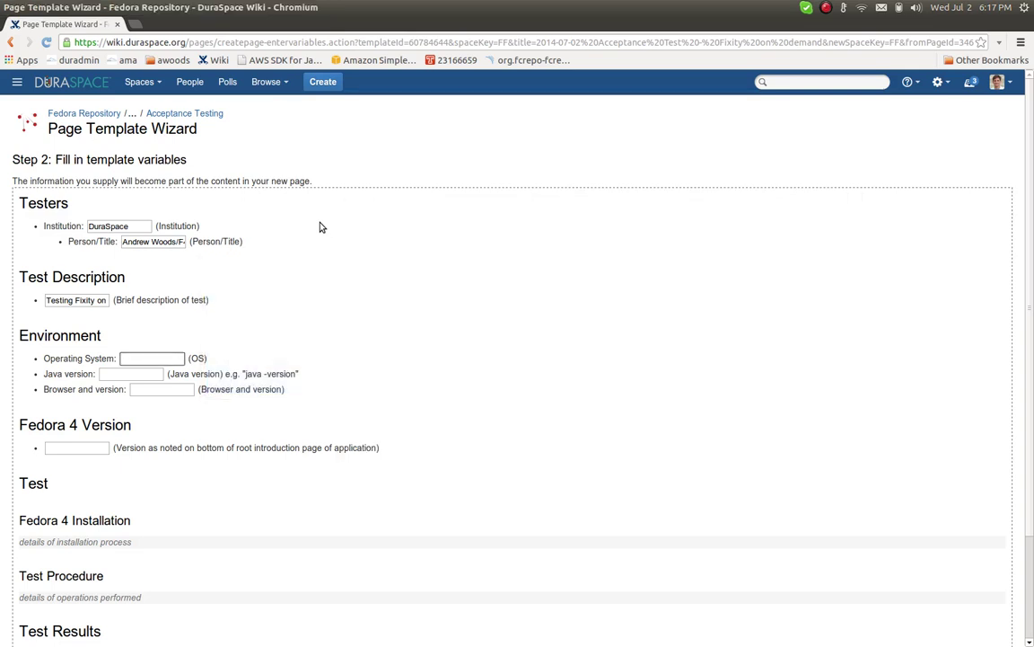
text(ubuntu)
text( 13.10)
key(Tab)
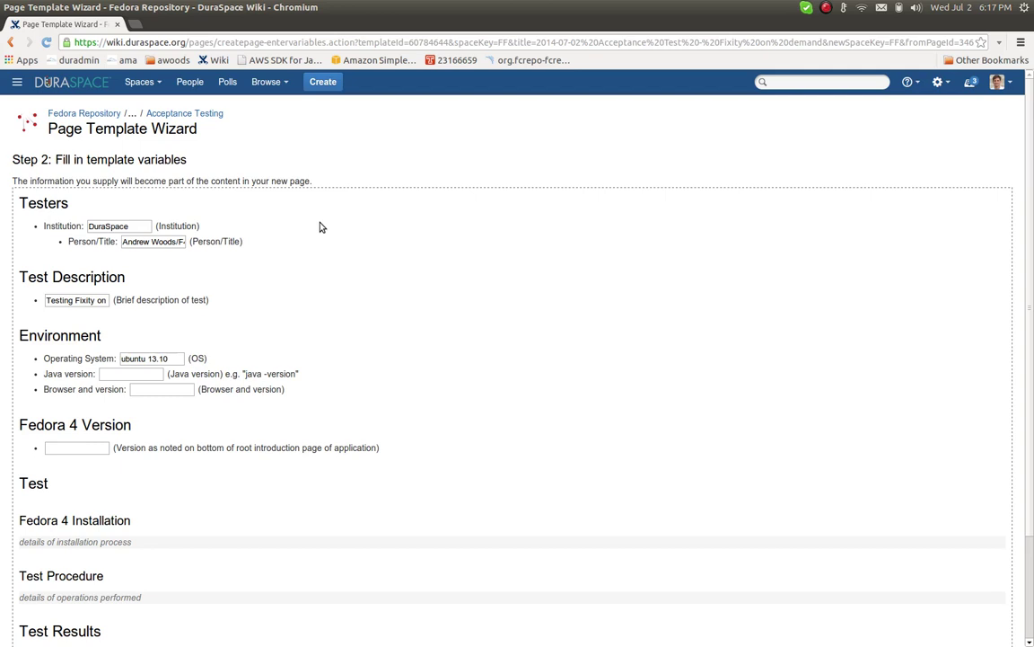
Run java -version in XTerm and enter '1.7.0_09' as the Java version.
key(ctrl+alt+t)
text(java)
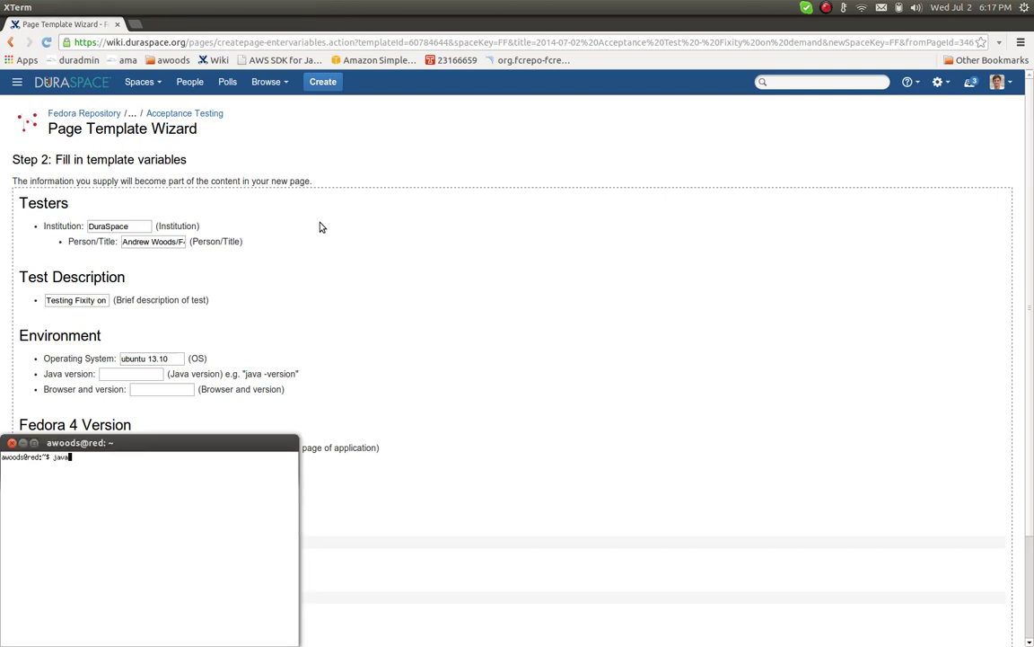
text( -version)
key(Return)
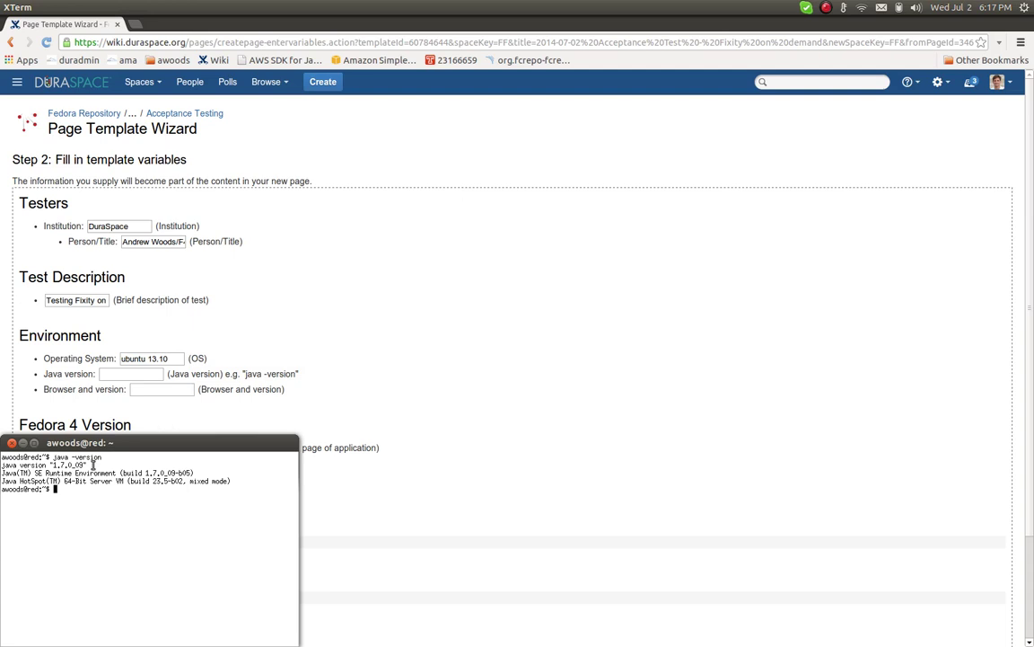
drag(99, 466, 3, 465)
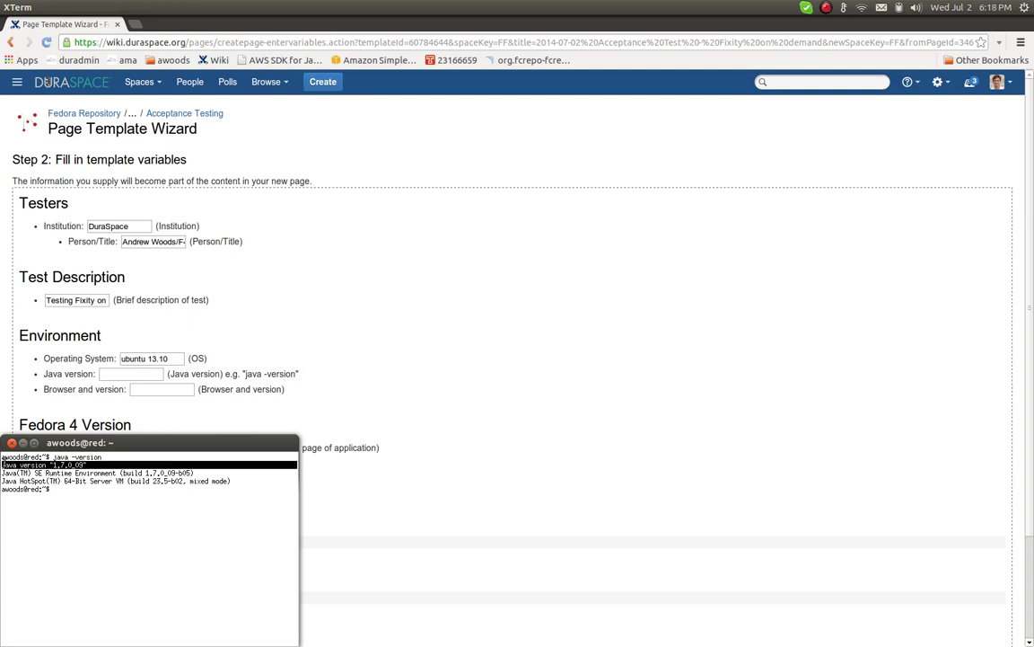
click(132, 374)
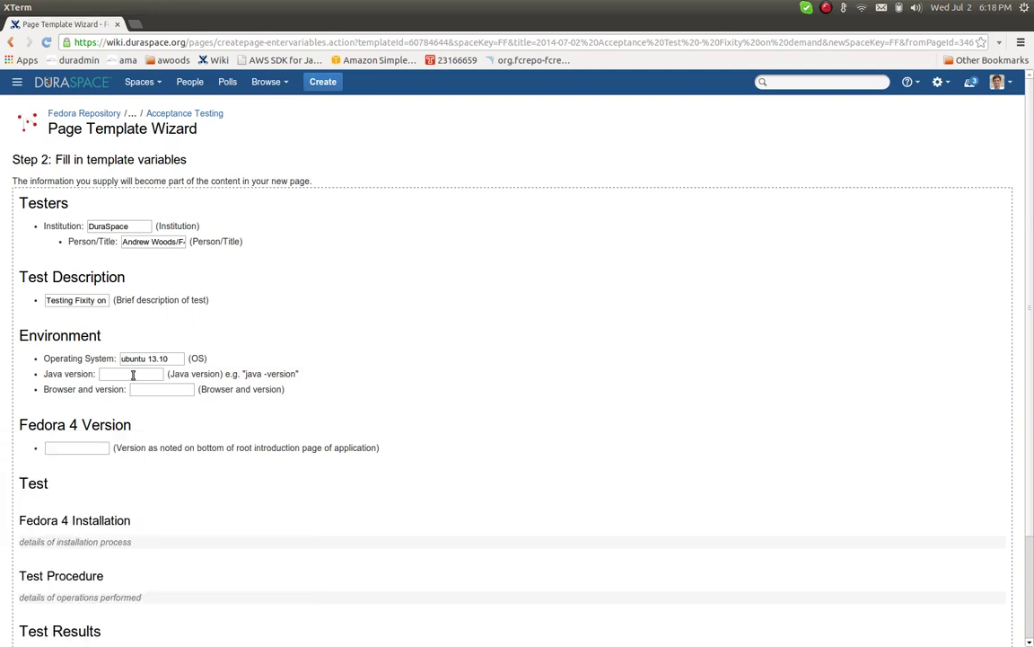
middle_click(144, 374)
key(Home)
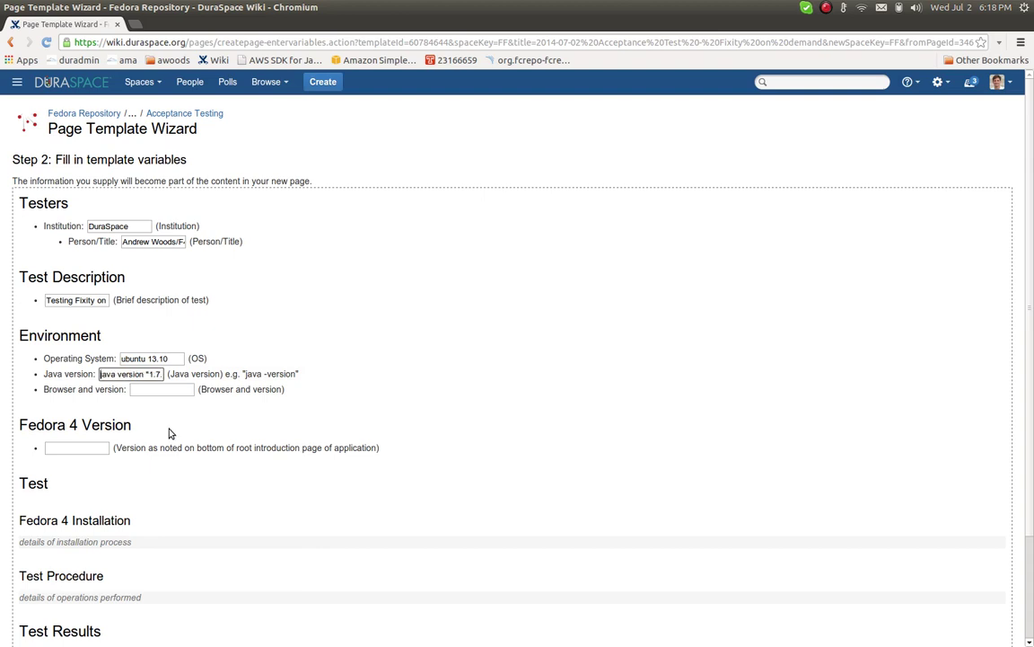
key(Delete)
key(Delete)
key(Delete)
key(Delete)
key(Delete)
key(Delete)
key(Delete)
key(Delete)
key(Delete)
key(Delete)
key(Delete)
key(Delete)
Copy the Chromium version 34.0.1847.116 Ubuntu 13.10 (260972) from the About Chromium page.
click(1021, 43)
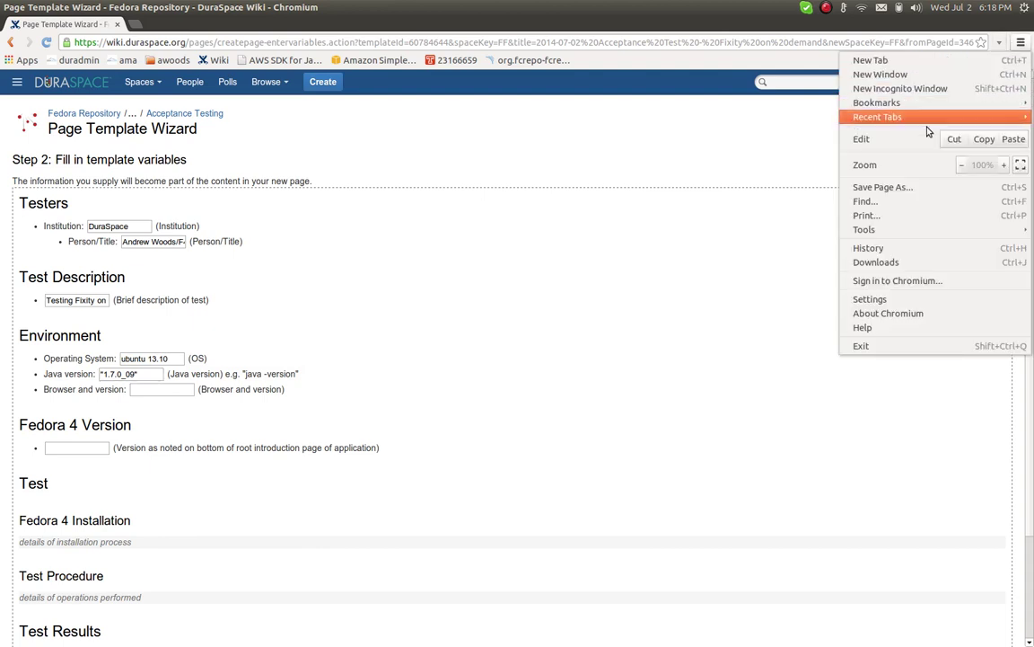
click(891, 314)
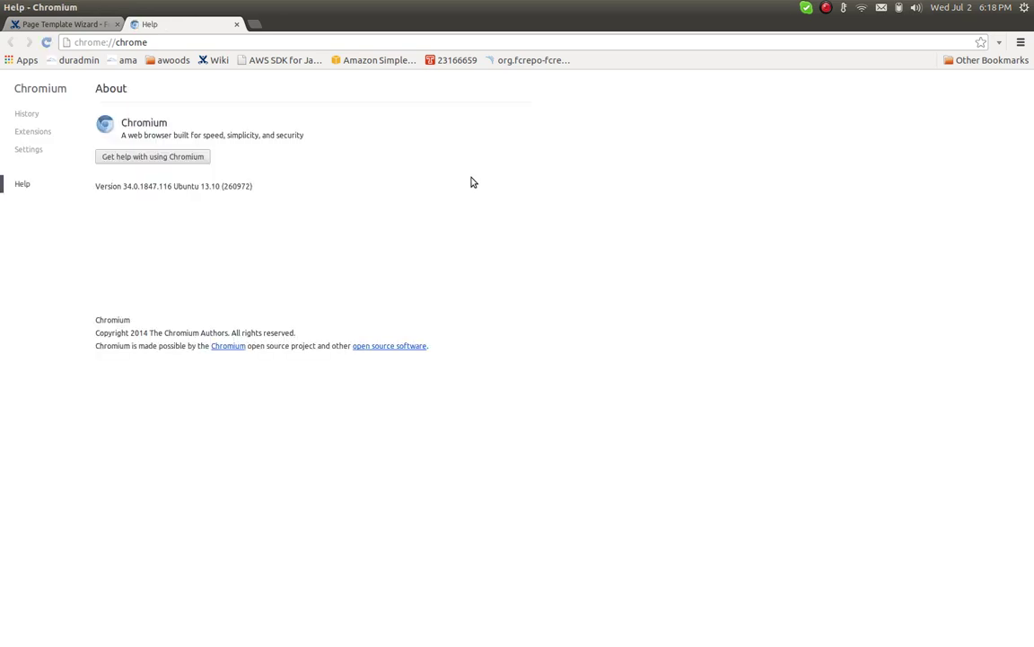
drag(255, 188, 103, 190)
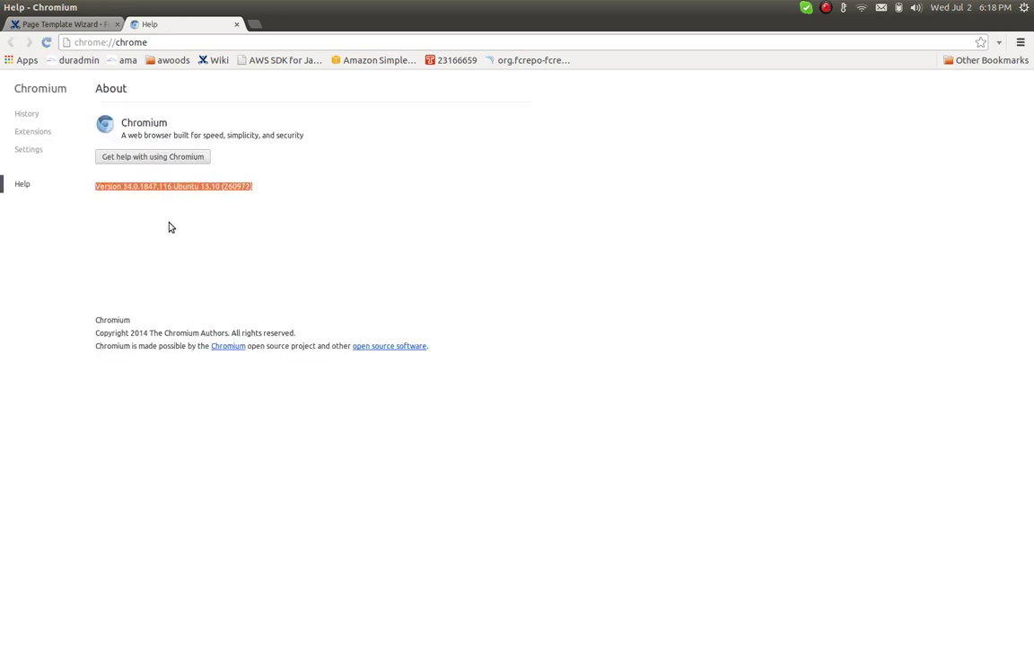
Fill the Browser and version field with 'Chrome' plus the copied version string.
click(88, 27)
click(165, 389)
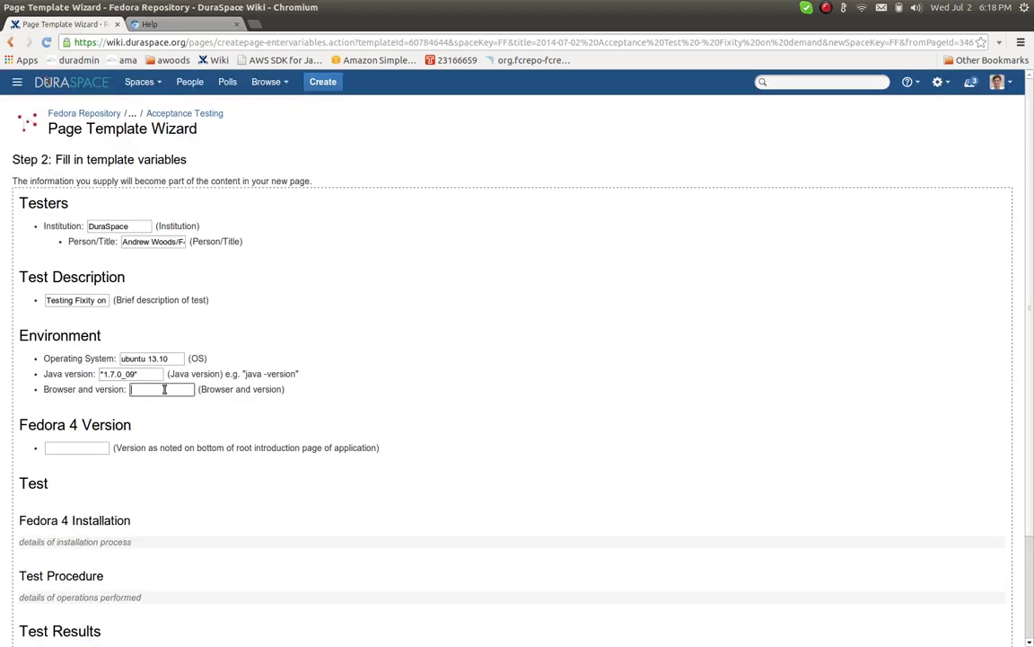
text(Chr)
text(ome:)
key(ctrl+v)
click(214, 25)
Copy the release 4.0.0-beta-02-SNAPSHOT build b1c0b8f6 from the localhost:8080 repository footer.
click(201, 41)
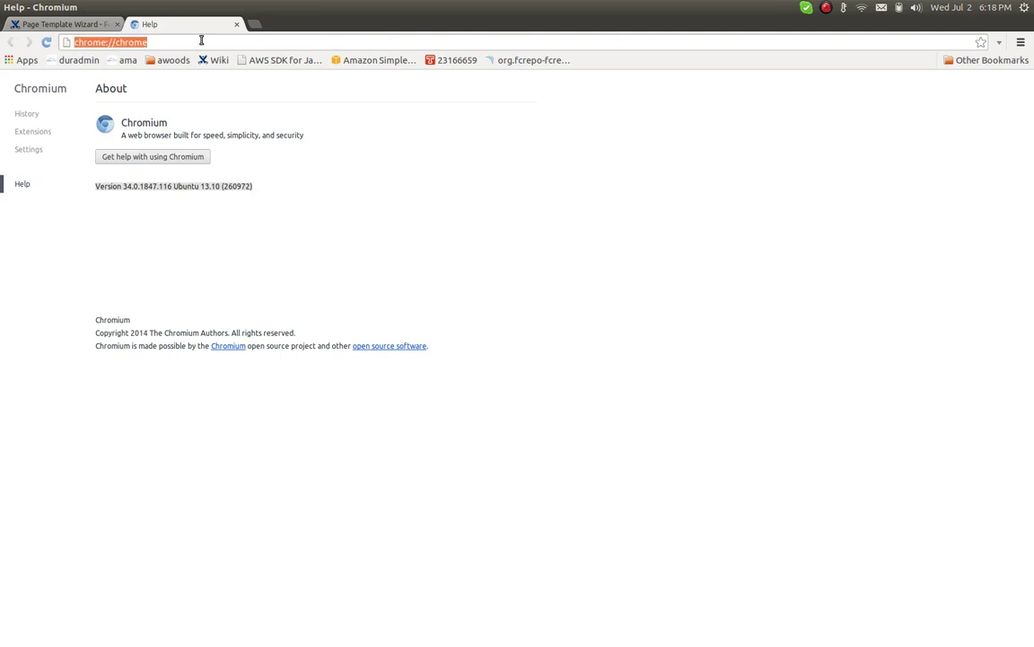
key(ctrl+c)
text(loc)
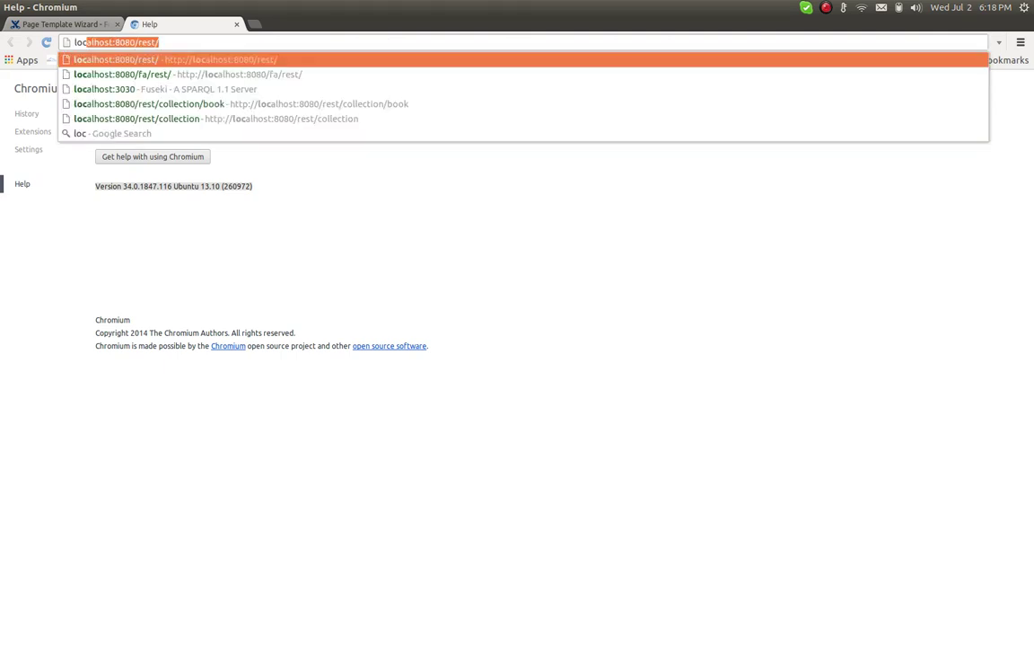
text(alhost:8080)
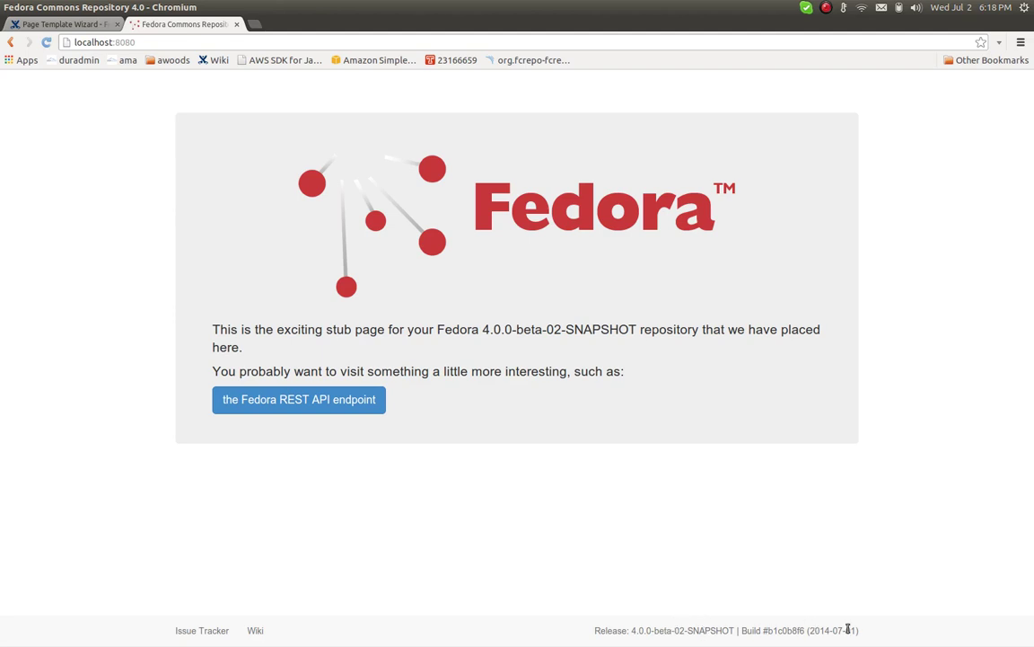
drag(861, 629, 633, 628)
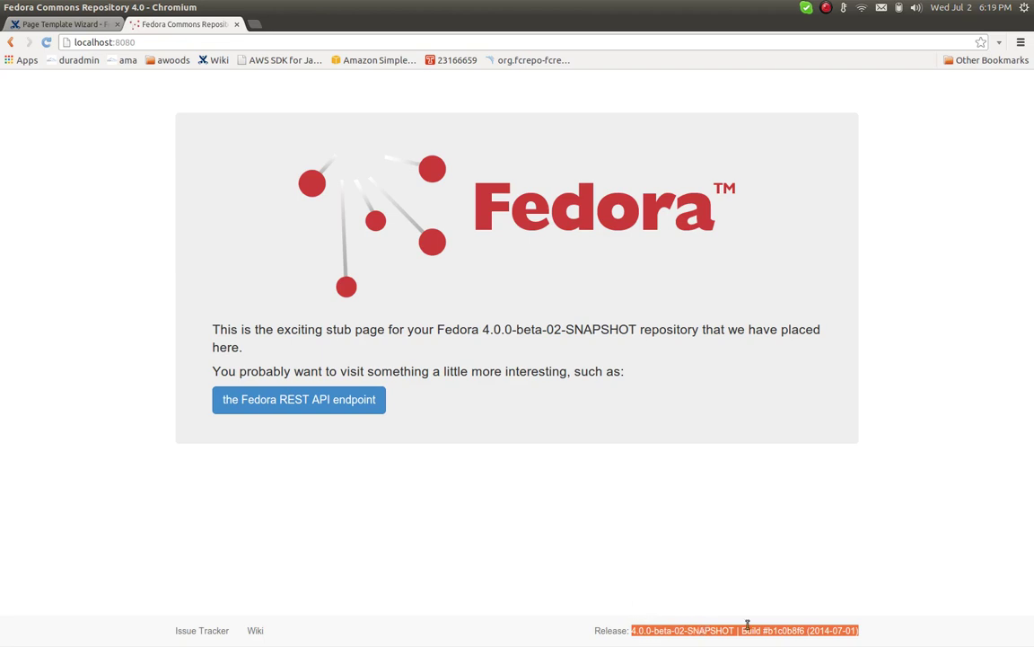
Paste the release into the Fedora 4 Version field and submit the template form.
click(95, 23)
click(91, 446)
key(ctrl+v)
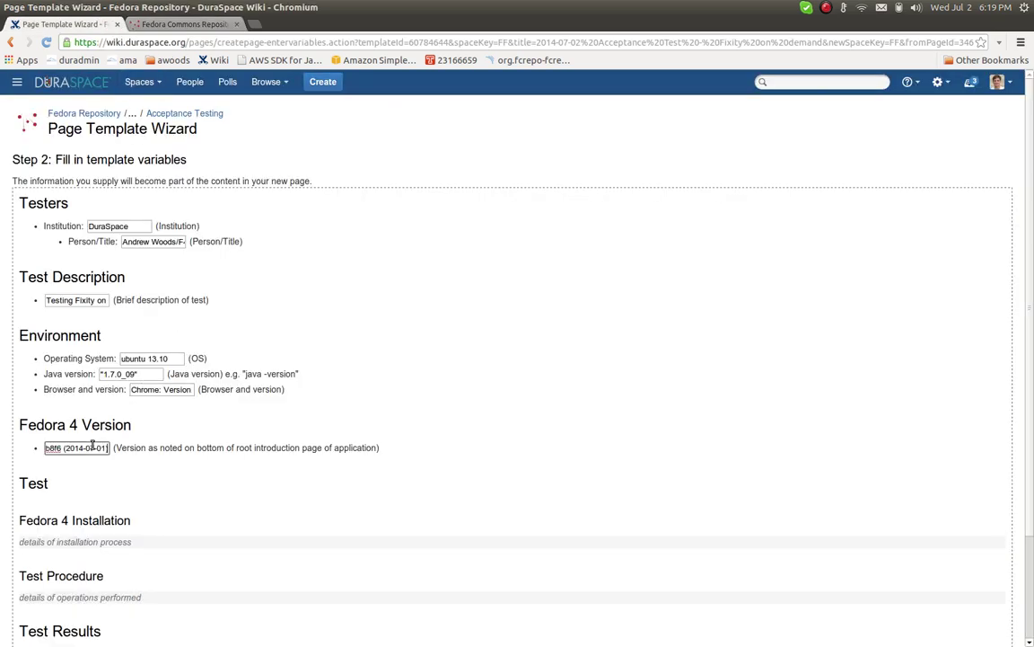
scroll(252, 419, down, 2)
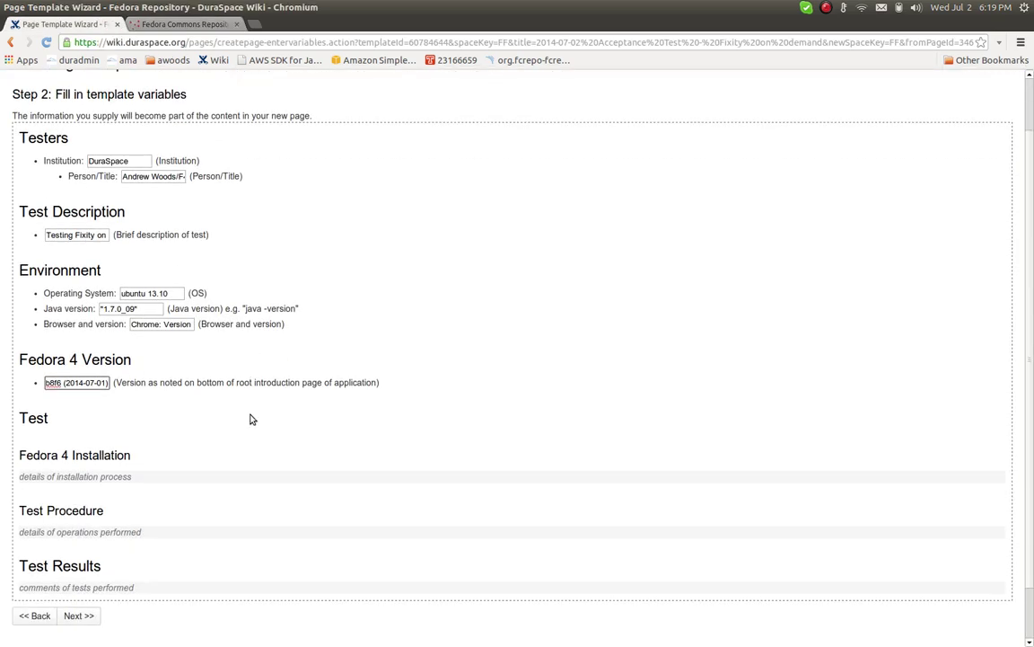
click(79, 616)
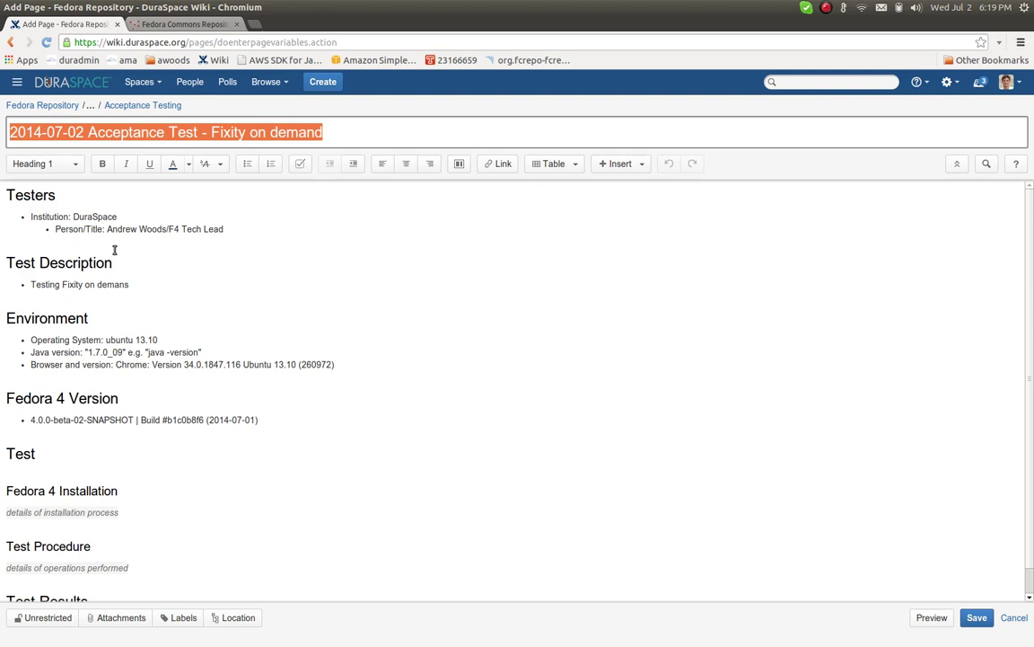
Replace the installation details placeholder with 'Ran one-click-run'.
scroll(161, 464, down, 1)
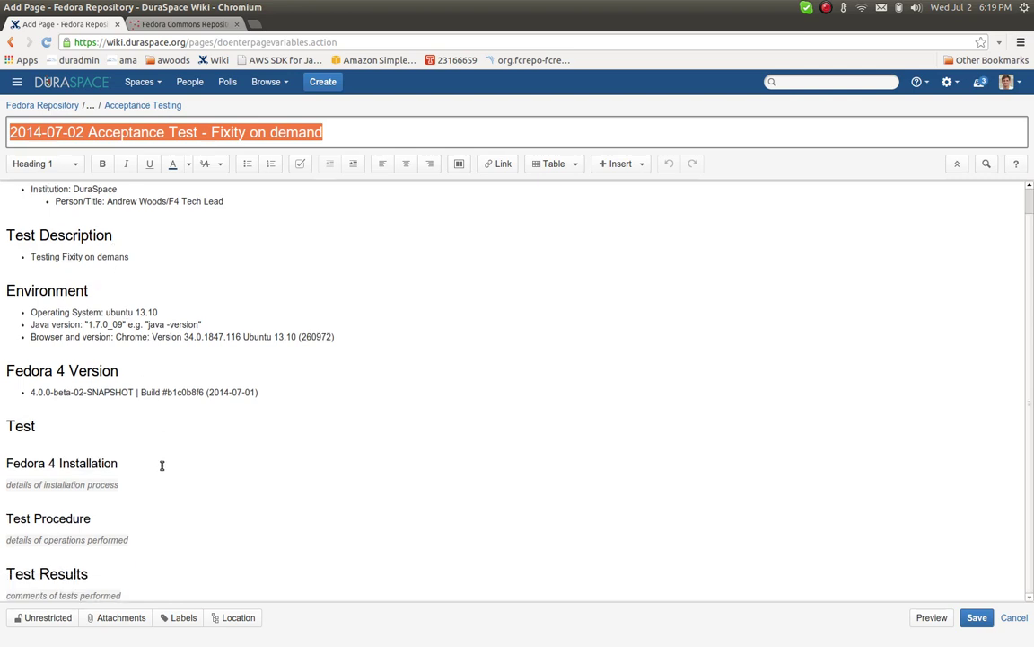
click(105, 486)
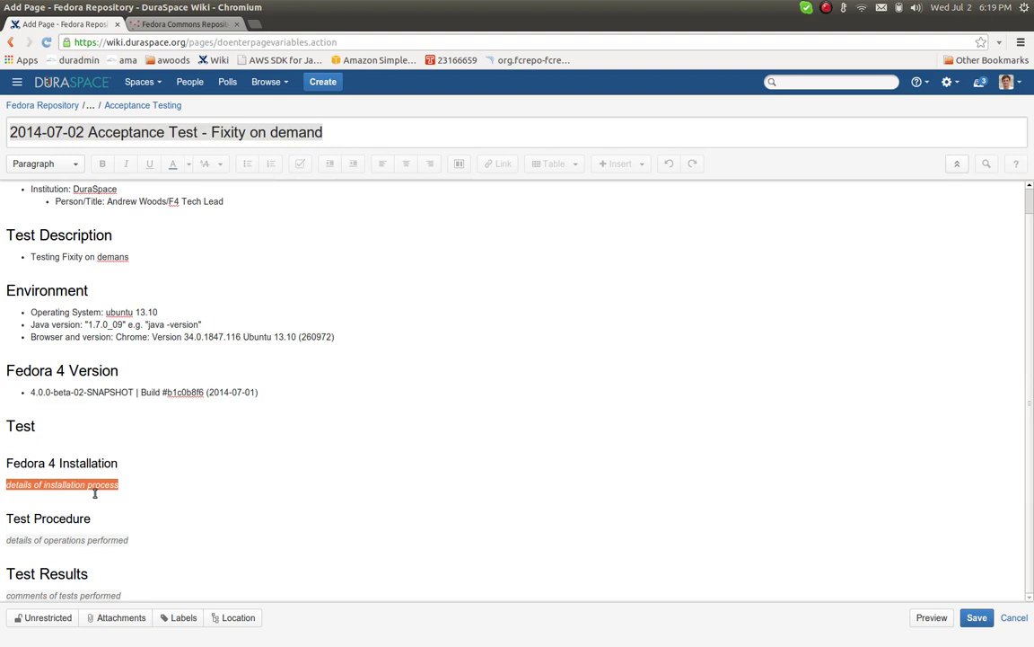
text(Ran)
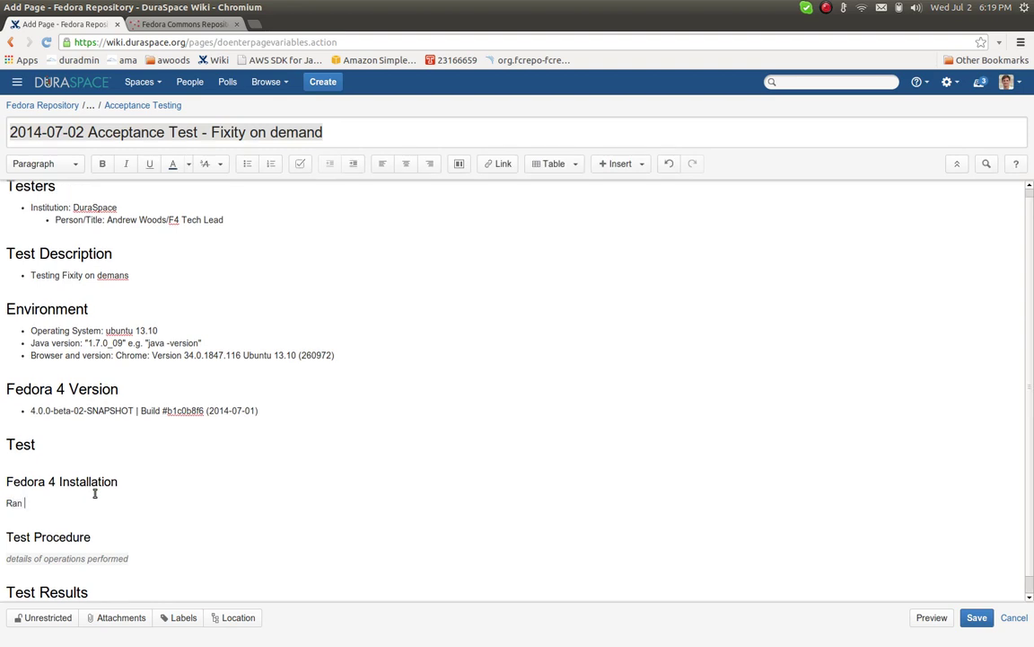
text( th)
key(BackSpace)
key(BackSpace)
text(one-)
text(clicke)
key(BackSpace)
text(-run)
Select the operations and test results placeholders, then save the page.
click(67, 556)
scroll(101, 545, down, 1)
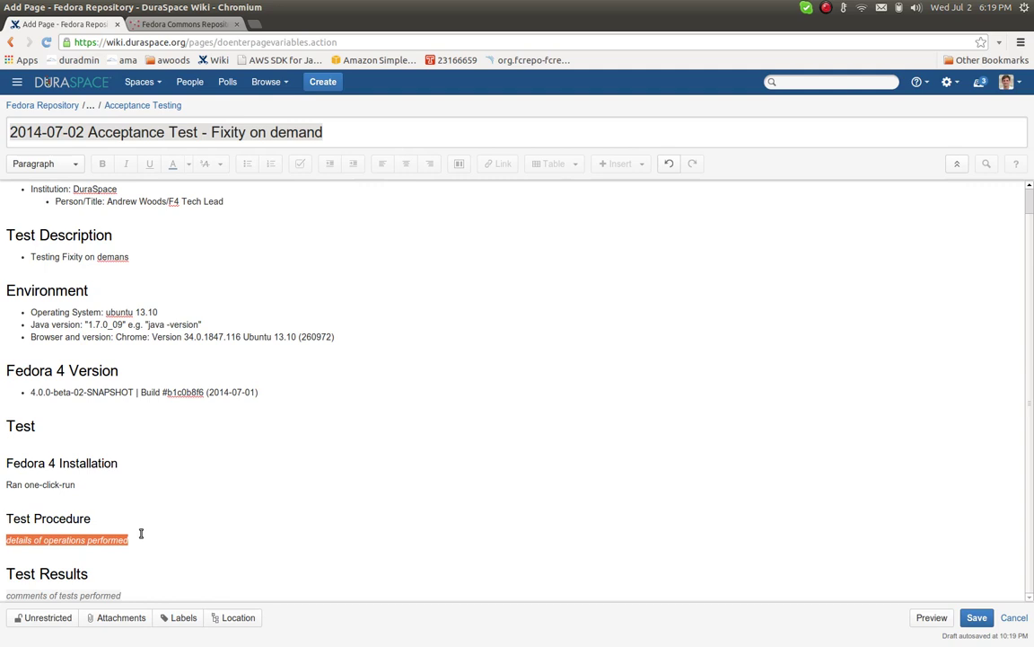
click(87, 593)
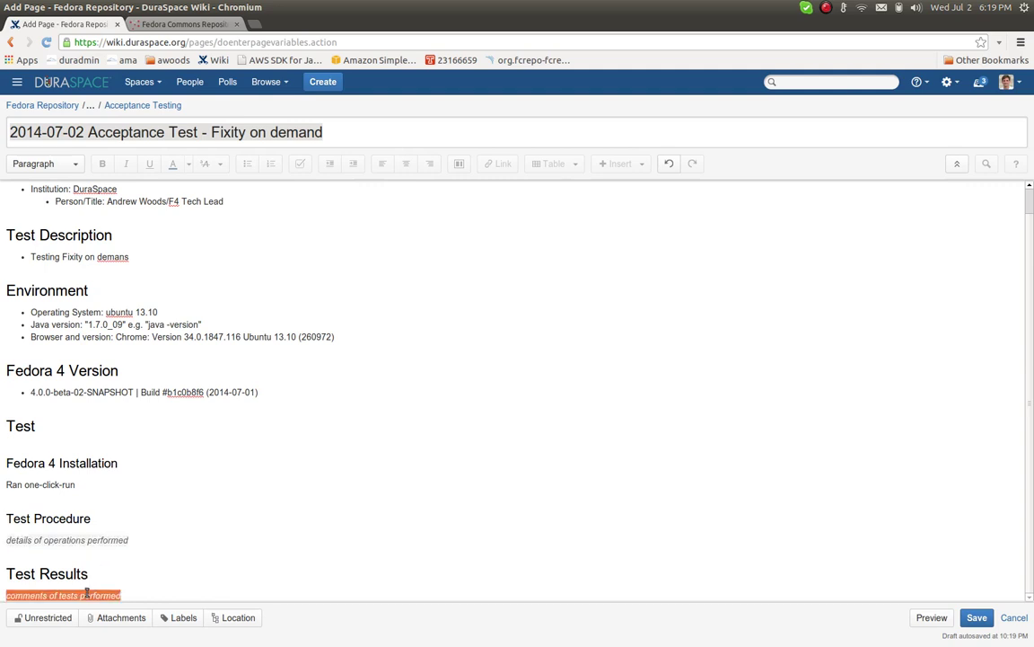
click(977, 619)
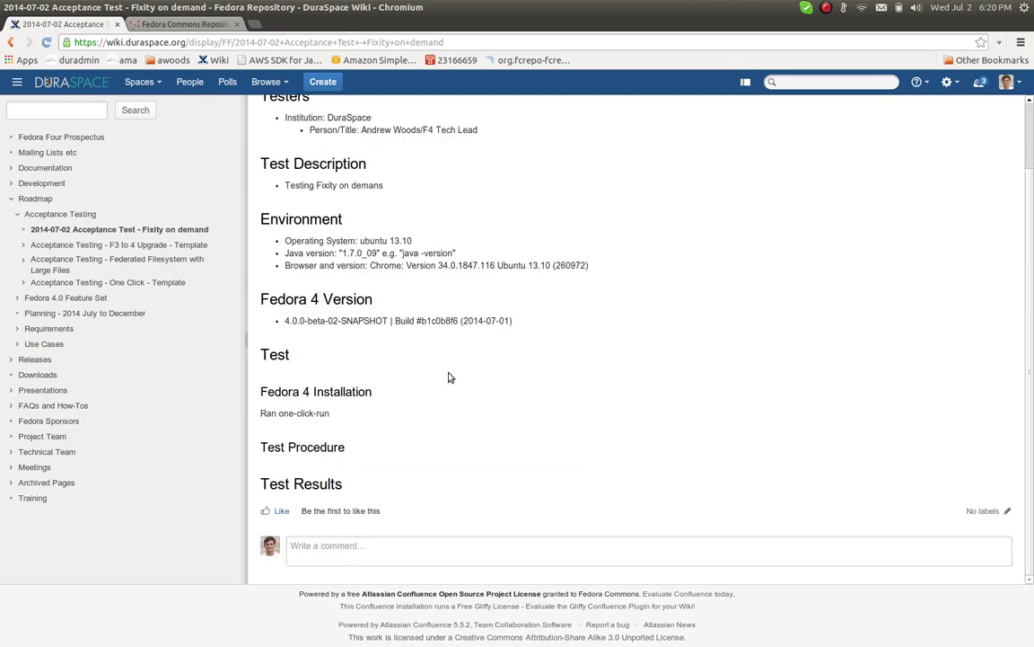
Return to the Acceptance Testing page and check 'Perform fixity on-demand' in the Fixity section.
scroll(450, 377, up, 2)
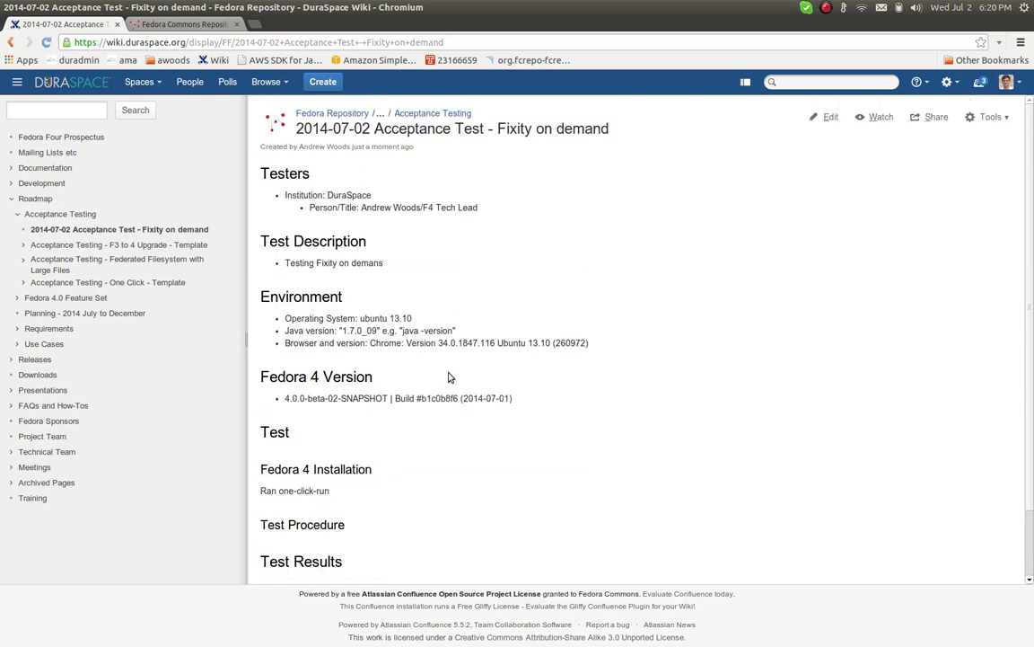
click(88, 215)
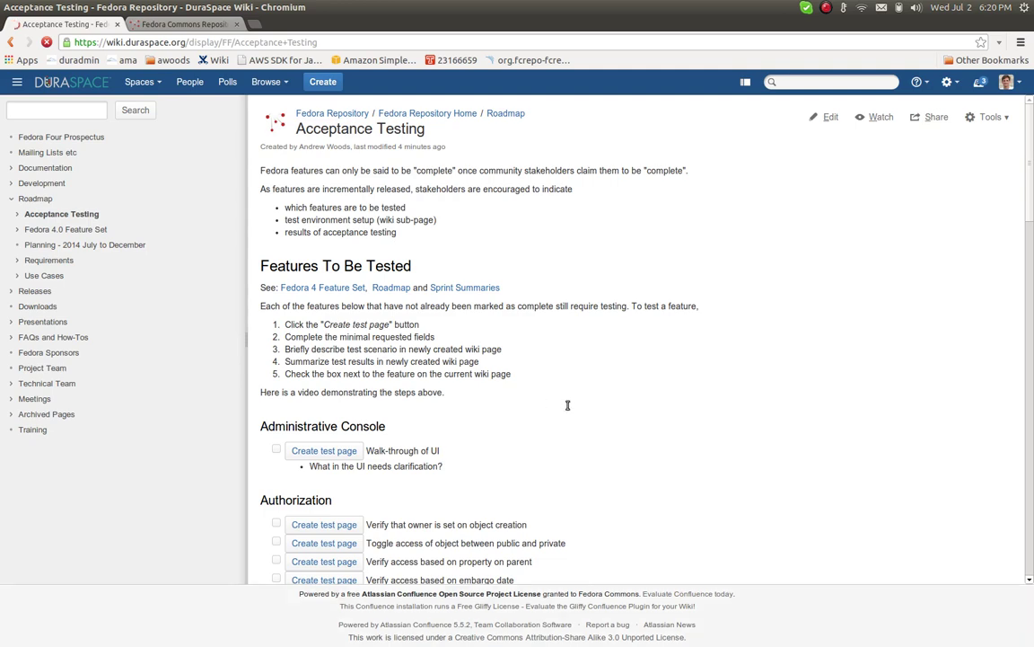
scroll(568, 405, down, 5)
scroll(567, 405, down, 4)
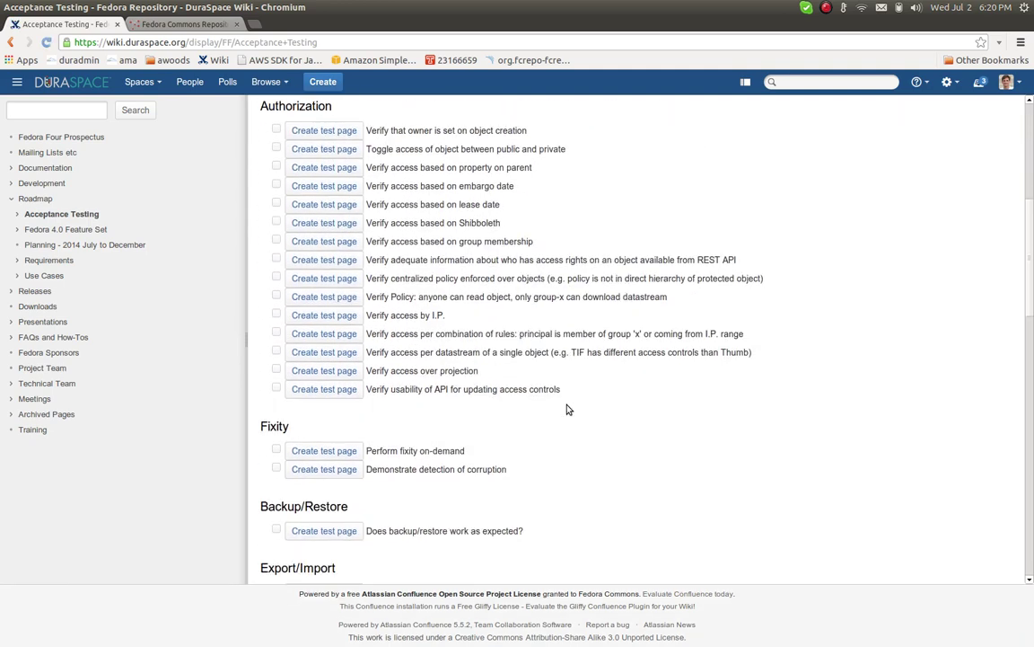
drag(392, 452, 465, 452)
click(474, 455)
click(275, 449)
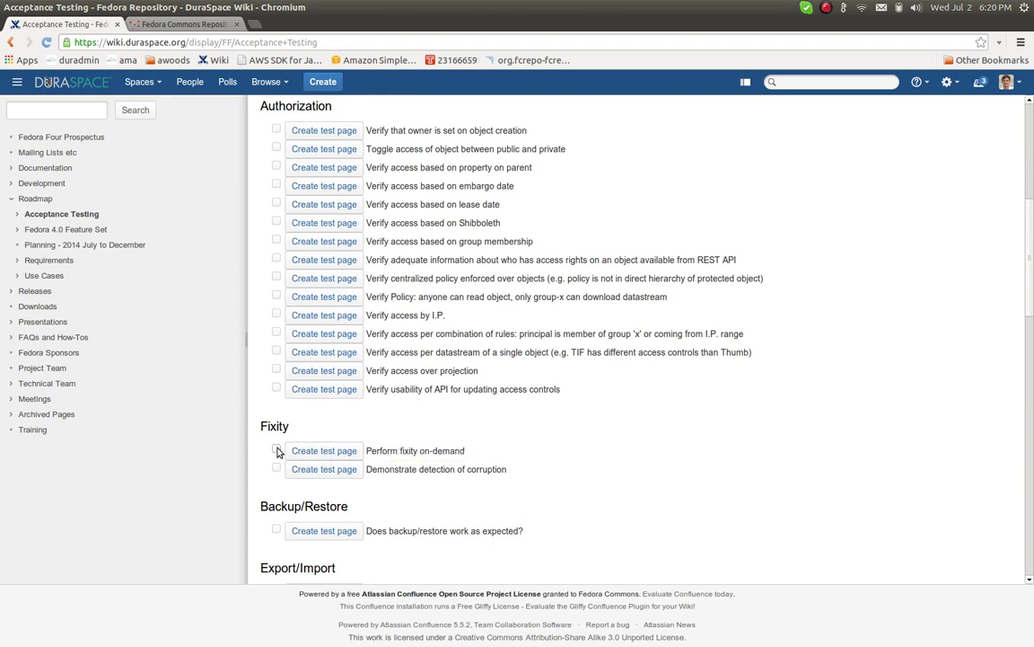